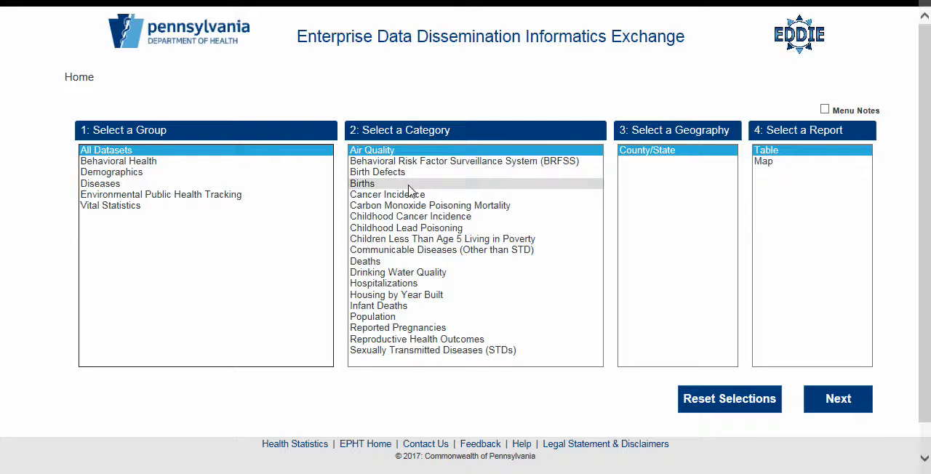
Step: Open the map report for the Births category at the County/State geography level
{"action": "left_click", "coordinate": [408, 186]}
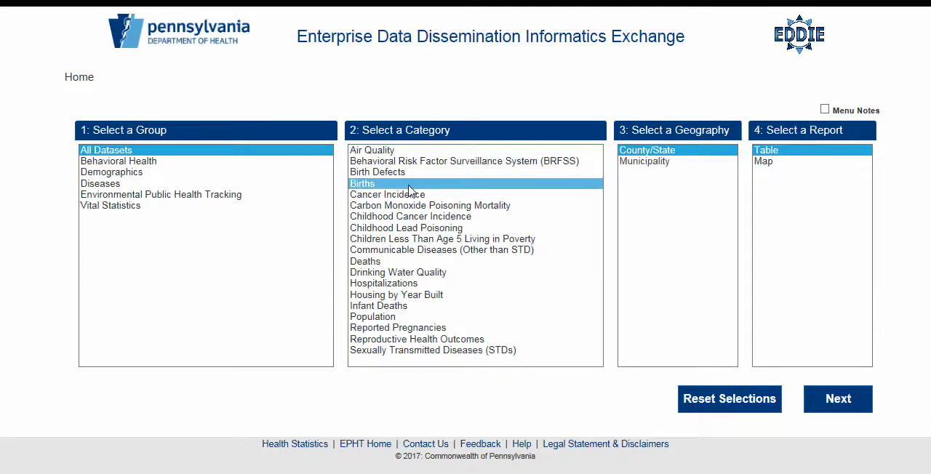
{"action": "left_click", "coordinate": [706, 161]}
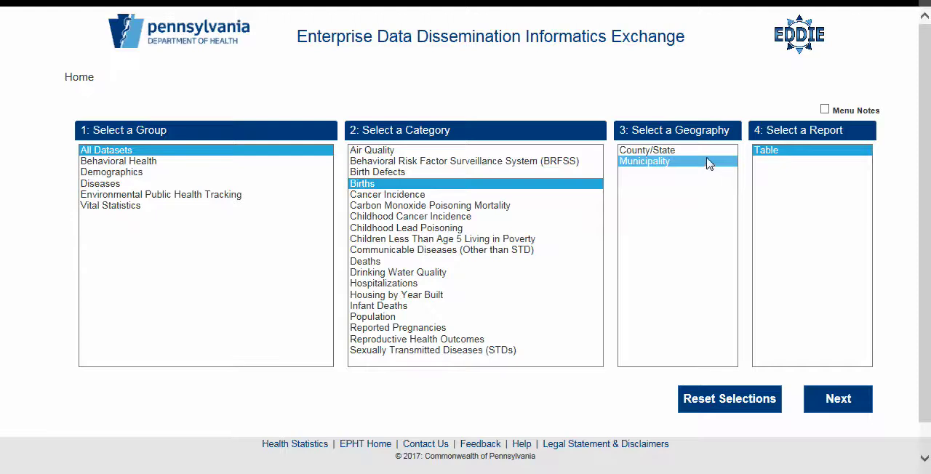
{"action": "left_click", "coordinate": [707, 151]}
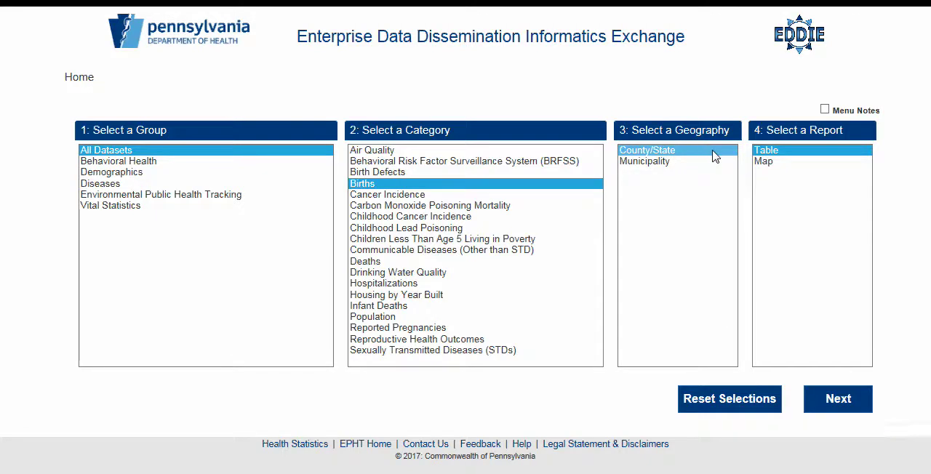
{"action": "left_click", "coordinate": [784, 161]}
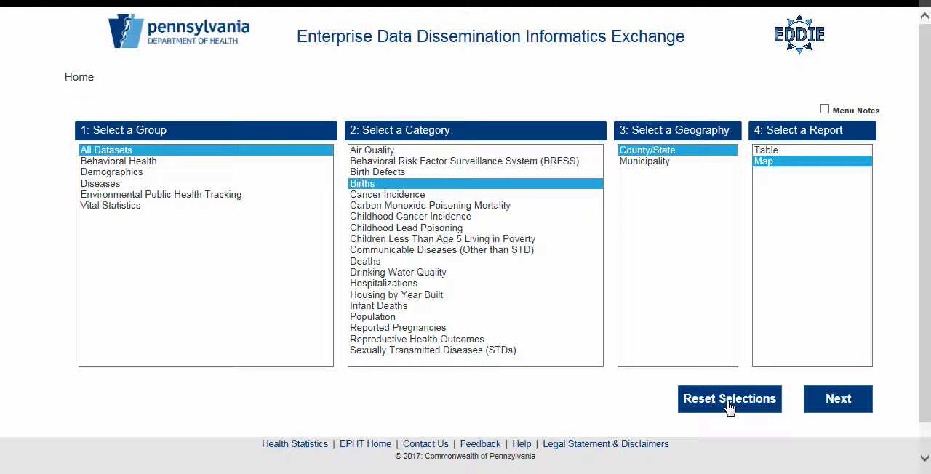
{"action": "left_click", "coordinate": [830, 403]}
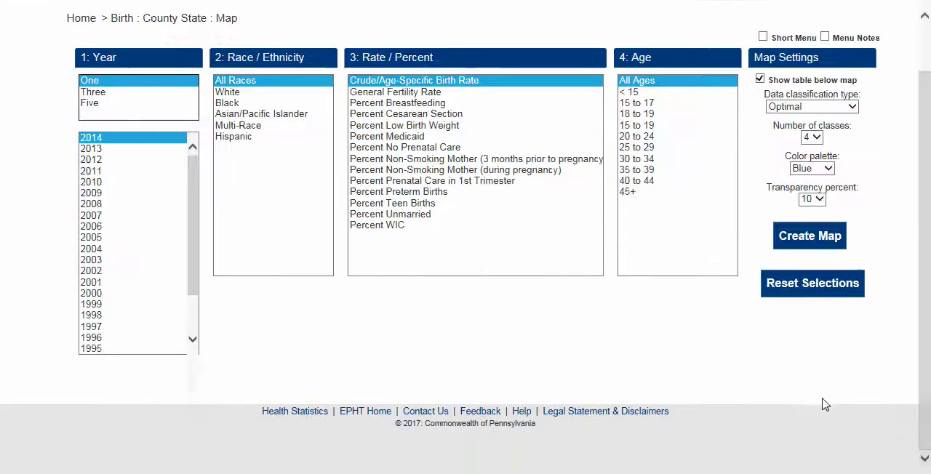
Step: Set the year grouping for the birth data to Three
{"action": "left_click_drag", "start_coordinate": [922, 336], "coordinate": [925, 280]}
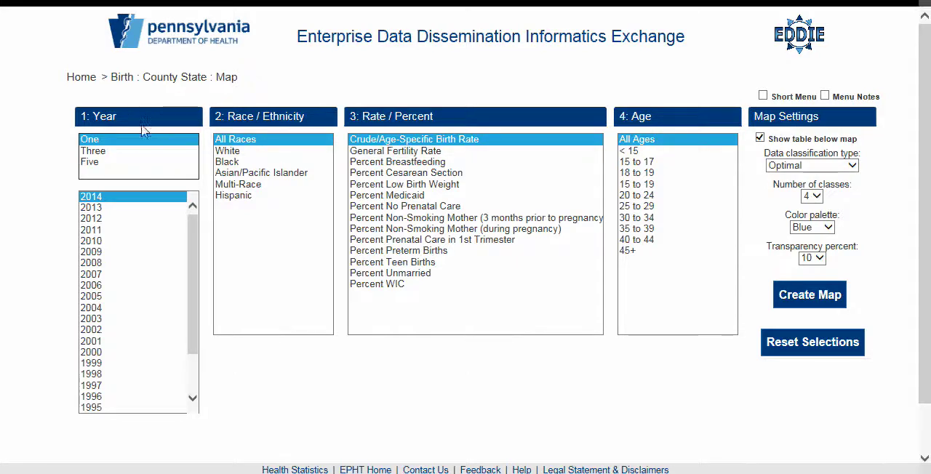
{"action": "triple_click", "coordinate": [104, 125]}
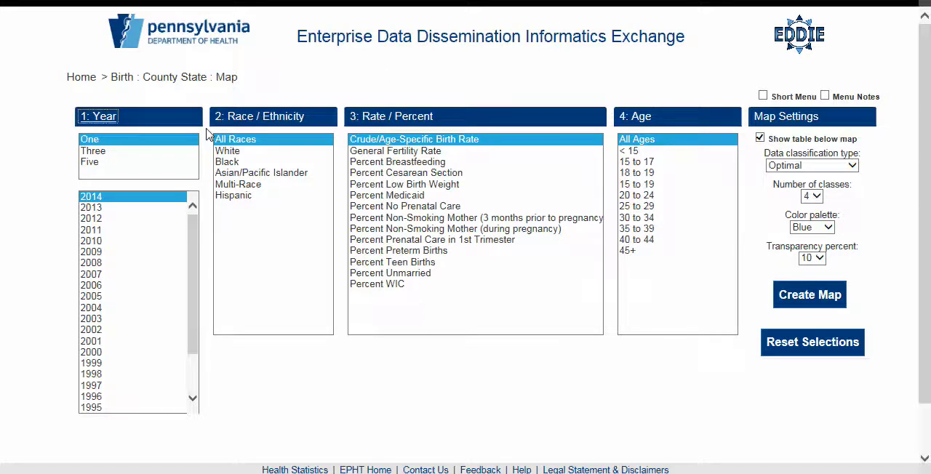
{"action": "left_click", "coordinate": [81, 79]}
{"action": "left_click", "coordinate": [147, 140]}
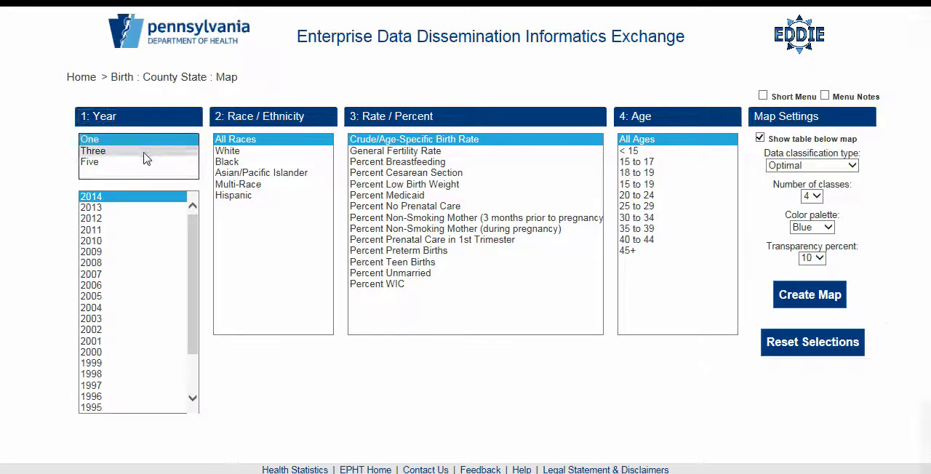
{"action": "left_click", "coordinate": [145, 152]}
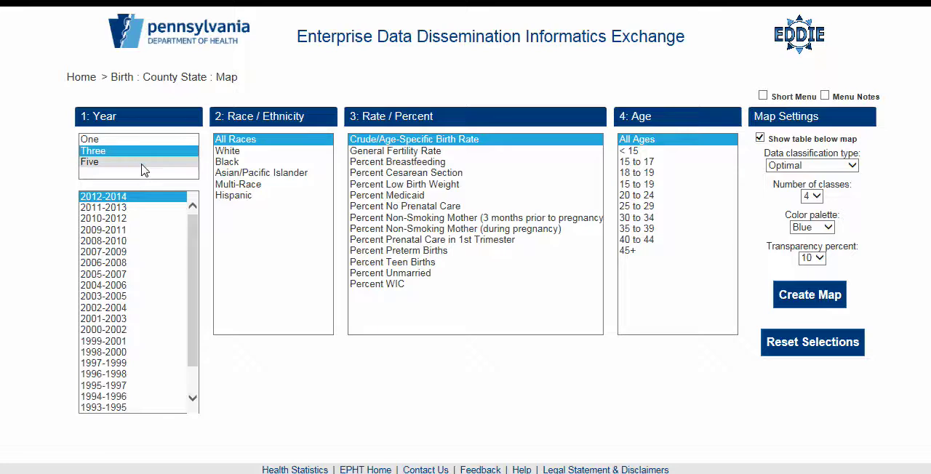
{"action": "left_click", "coordinate": [143, 170]}
{"action": "left_click", "coordinate": [143, 155]}
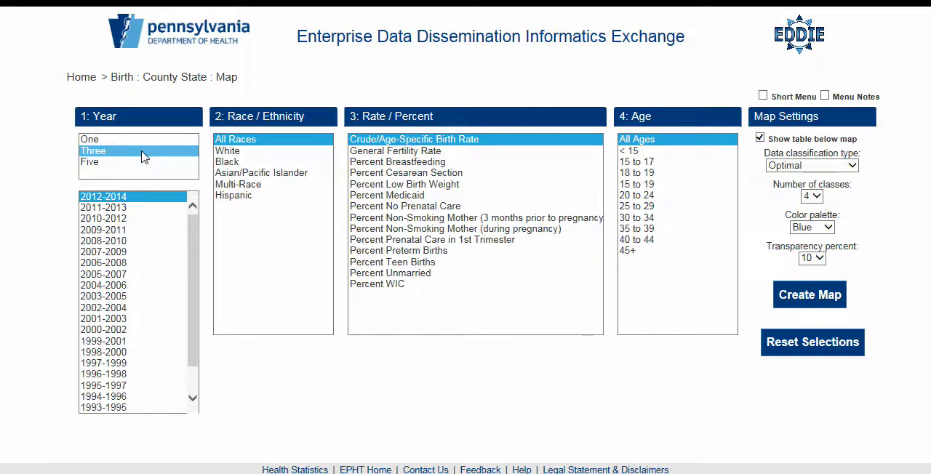
Step: Select the 2012-2014 period and the Percent Low Birth Weight measure for All Ages
{"action": "left_click", "coordinate": [137, 198]}
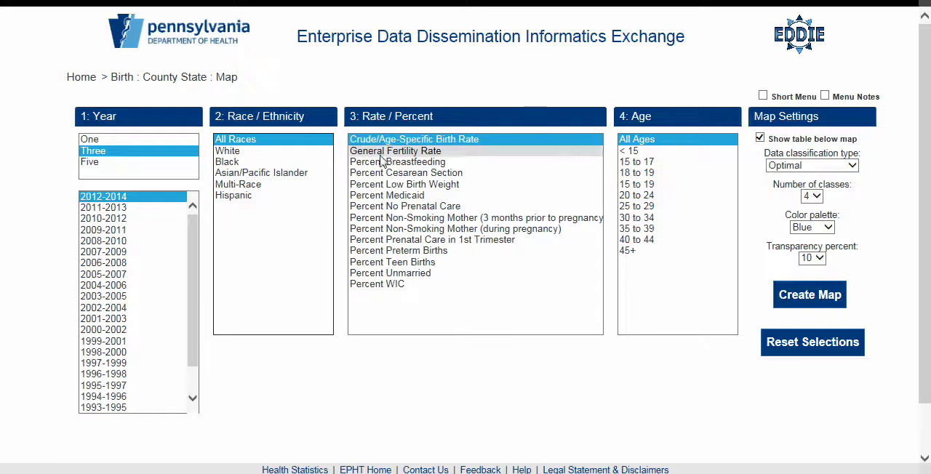
{"action": "left_click", "coordinate": [376, 186]}
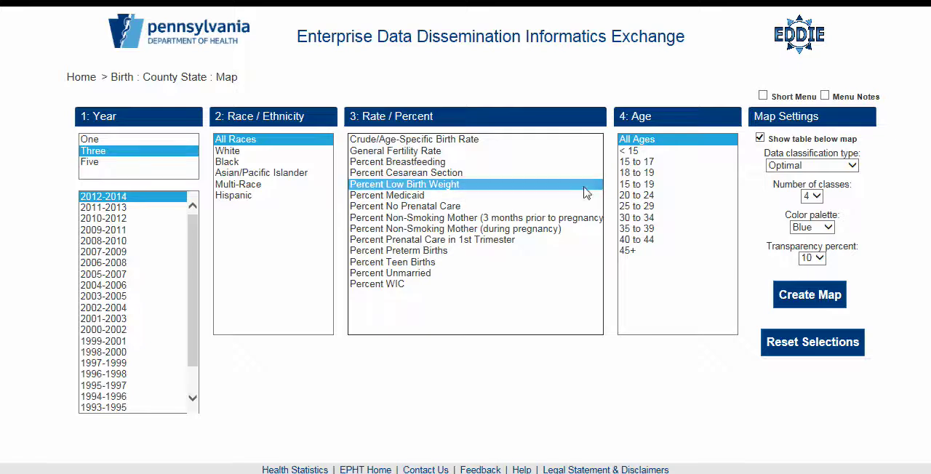
{"action": "left_click", "coordinate": [675, 142]}
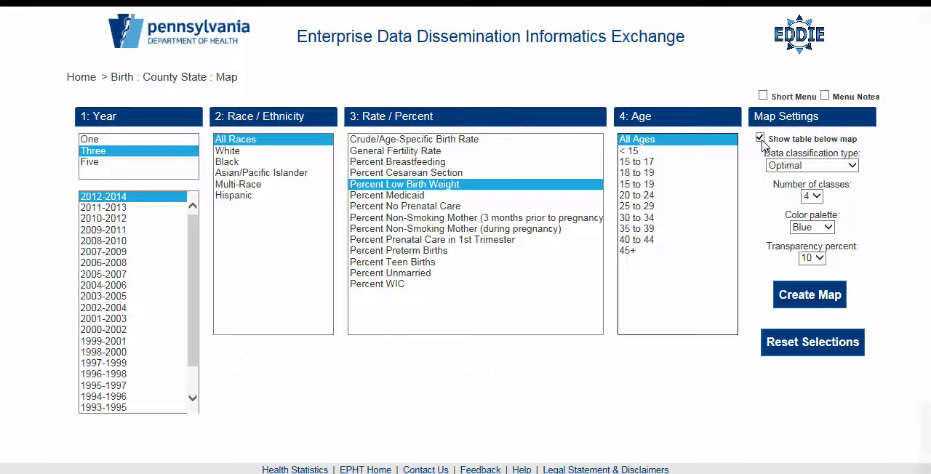
Step: Review the available map options for data classification type, number of classes, color palette and transparency percent
{"action": "left_click", "coordinate": [852, 167]}
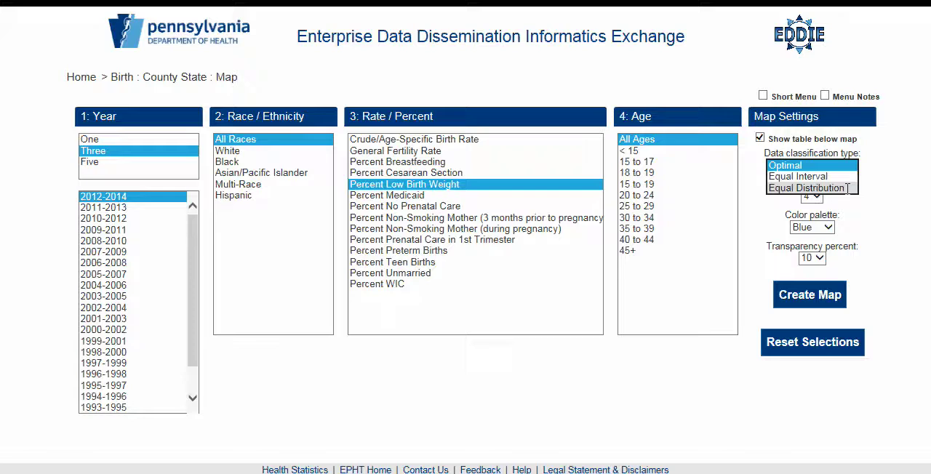
{"action": "left_click", "coordinate": [845, 203]}
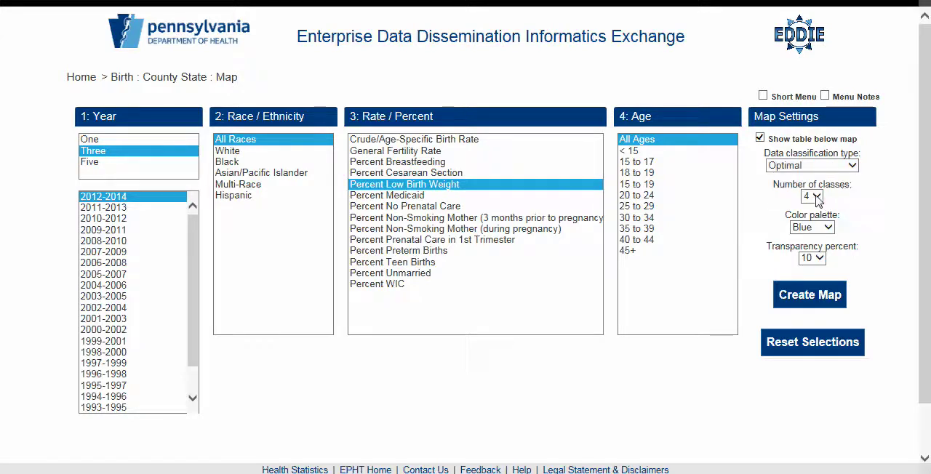
{"action": "left_click", "coordinate": [815, 196]}
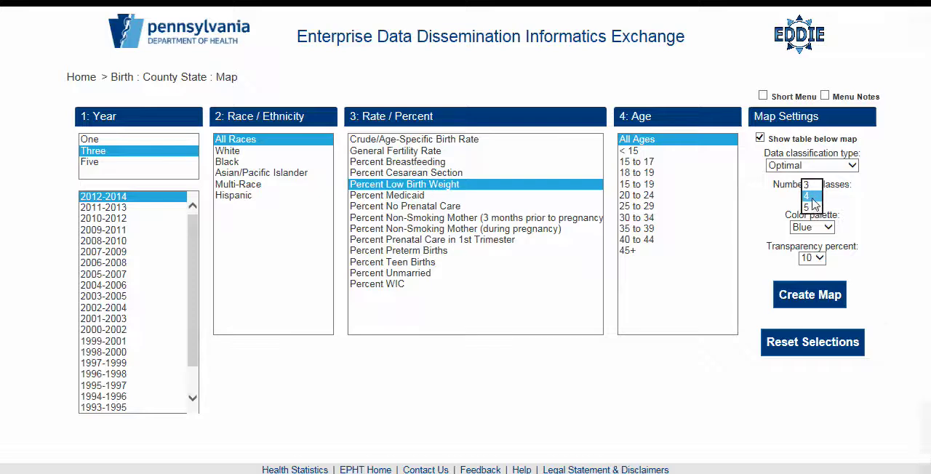
{"action": "left_click", "coordinate": [823, 197]}
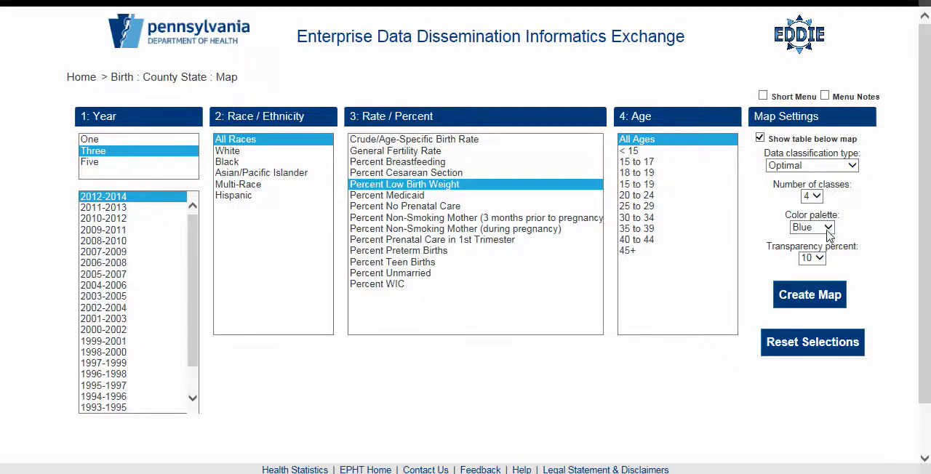
{"action": "left_click", "coordinate": [827, 230]}
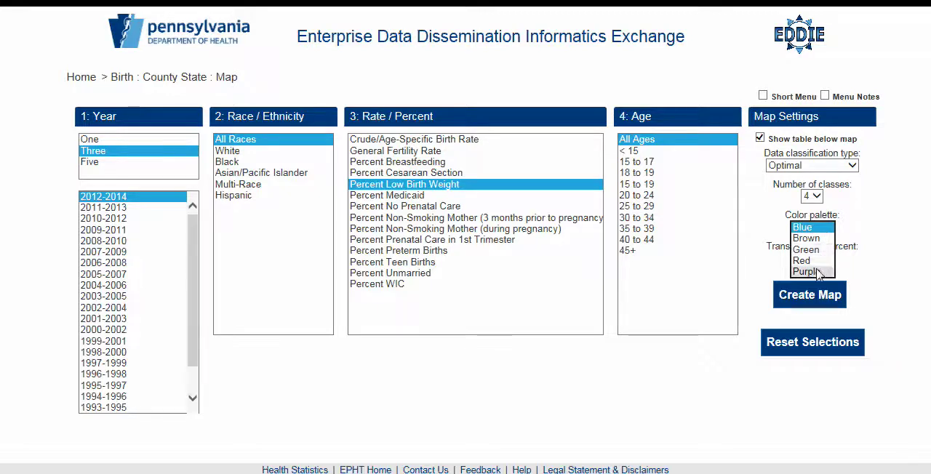
{"action": "left_click", "coordinate": [841, 231]}
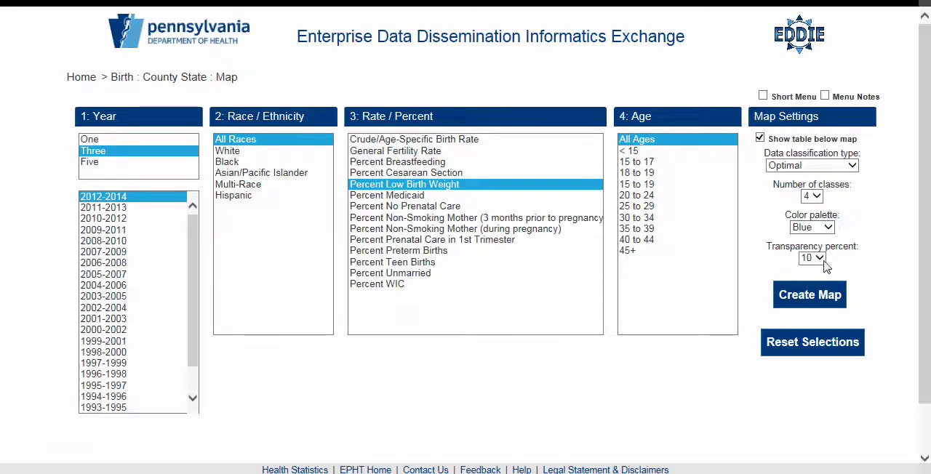
{"action": "left_click", "coordinate": [820, 258]}
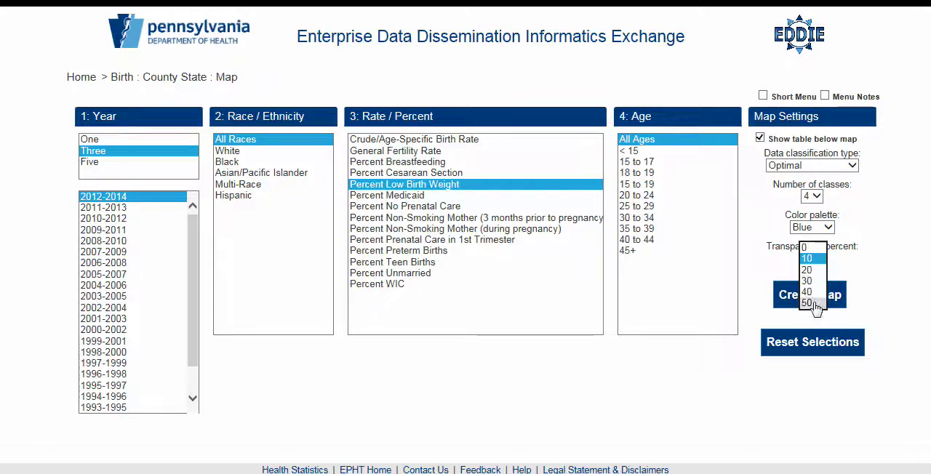
{"action": "left_click", "coordinate": [832, 262]}
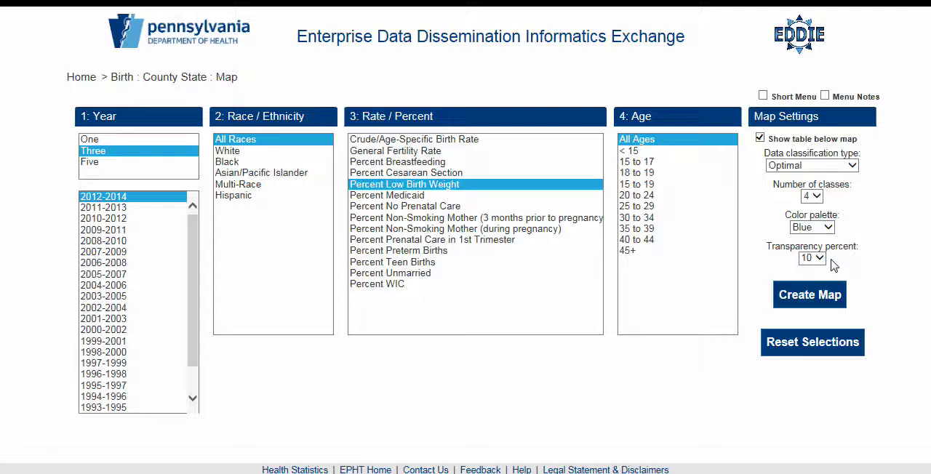
Step: Turn off the table below the map and create the map
{"action": "left_click", "coordinate": [760, 139]}
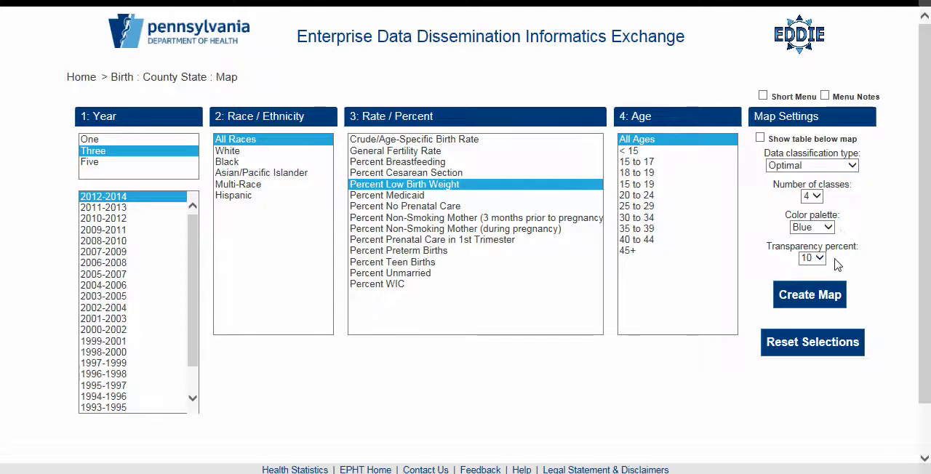
{"action": "left_click", "coordinate": [812, 307]}
{"action": "left_click", "coordinate": [810, 301]}
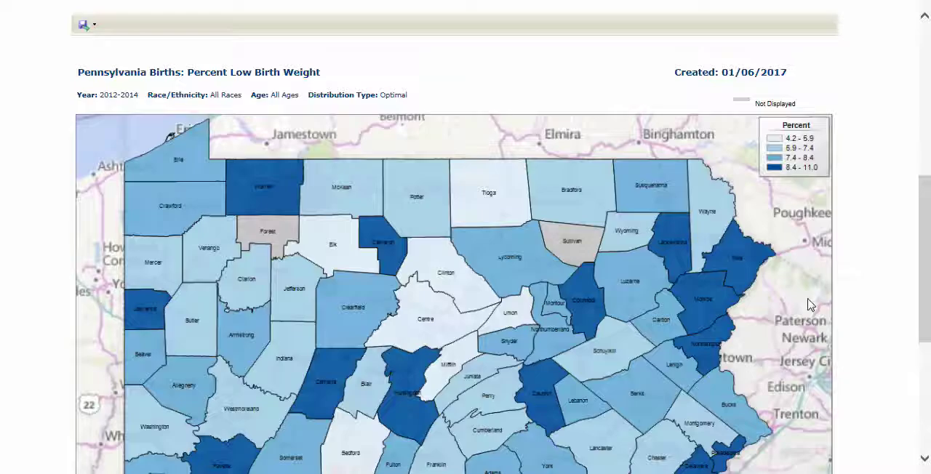
Step: Examine the county map of low birth weight, including its legend and the explanatory notes
{"action": "left_click_drag", "start_coordinate": [925, 254], "coordinate": [924, 277]}
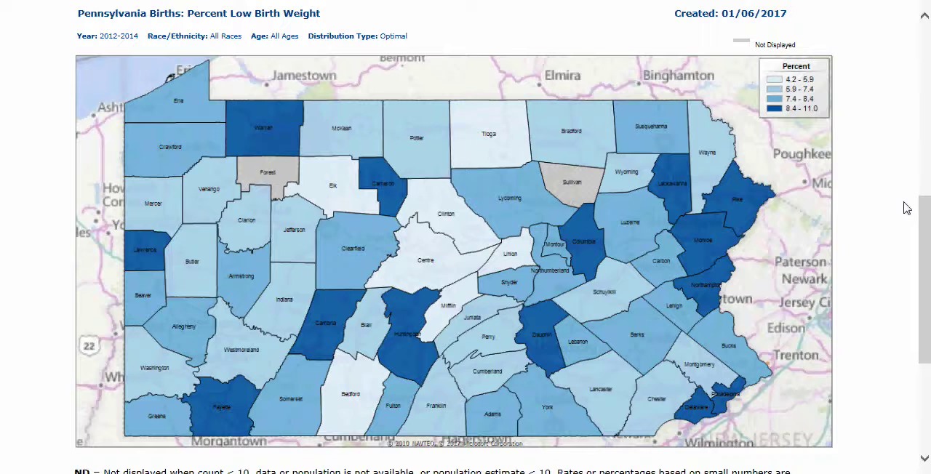
{"action": "left_click_drag", "start_coordinate": [927, 230], "coordinate": [924, 413]}
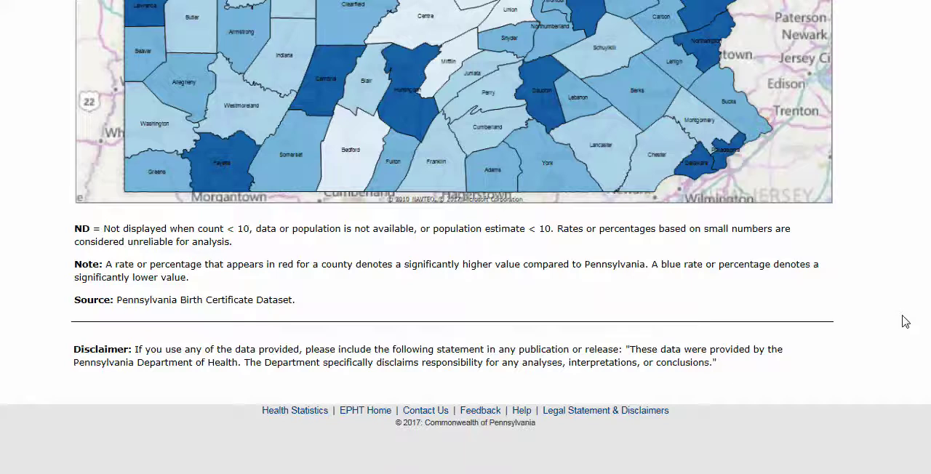
{"action": "scroll", "coordinate": [925, 313], "scroll_direction": "up", "scroll_amount": 1}
Step: Start exporting the map as a Word document and dismiss the download of Birth CountyMap.docx
{"action": "left_click_drag", "start_coordinate": [928, 304], "coordinate": [928, 186]}
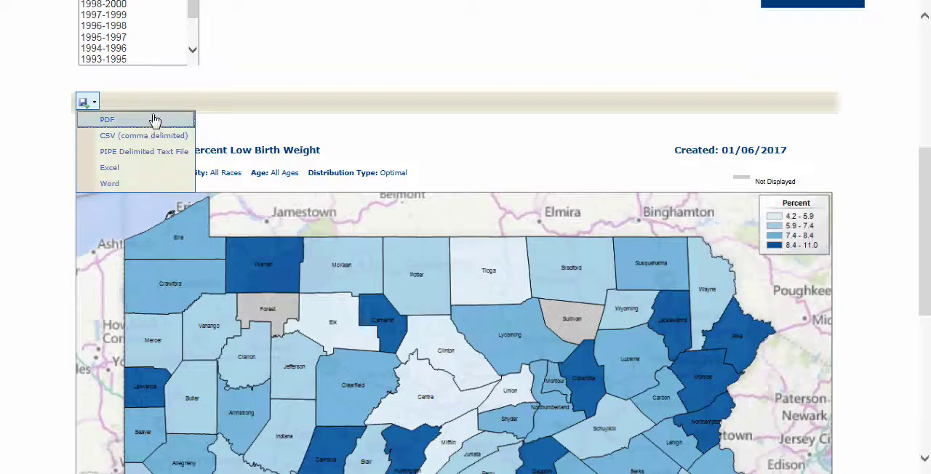
{"action": "left_click", "coordinate": [137, 188]}
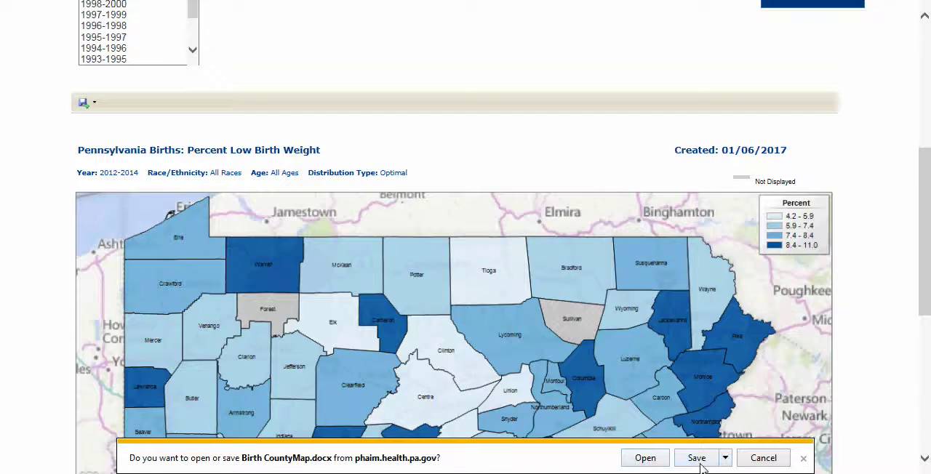
{"action": "left_click", "coordinate": [804, 459]}
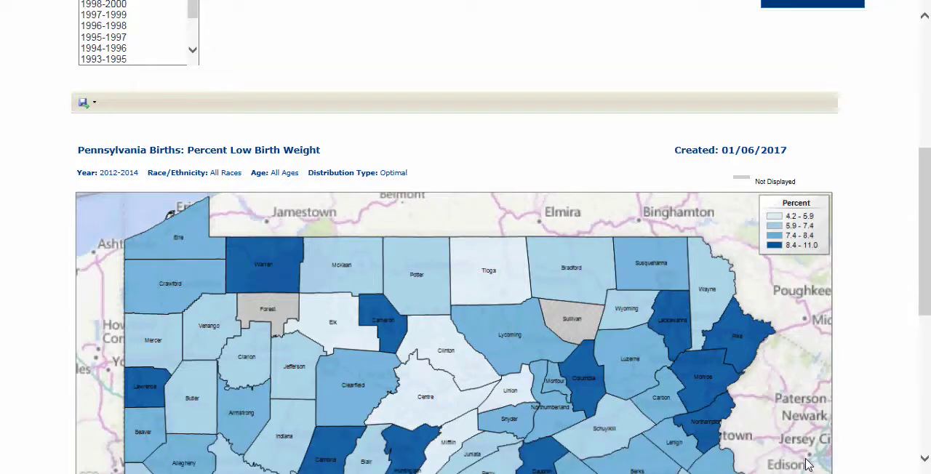
Step: Look over the selection page from its header down to the disclaimer and footer links below the map
{"action": "left_click_drag", "start_coordinate": [922, 291], "coordinate": [927, 135]}
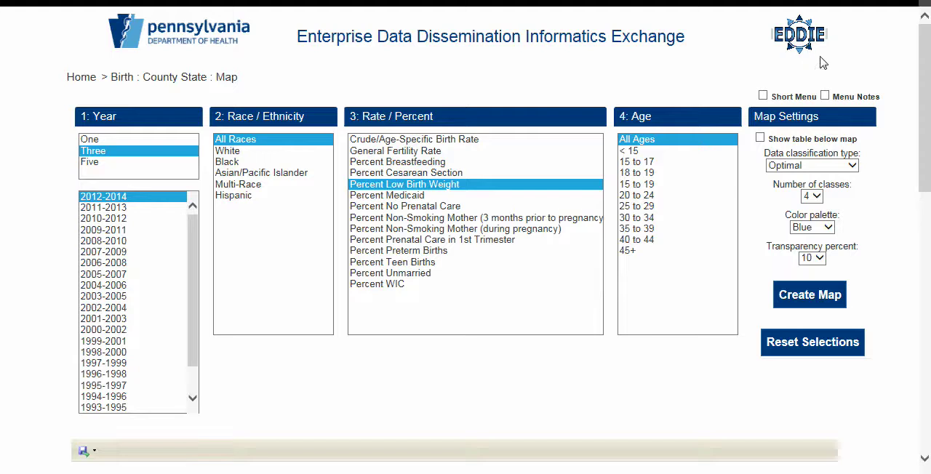
{"action": "left_click_drag", "start_coordinate": [929, 95], "coordinate": [929, 411]}
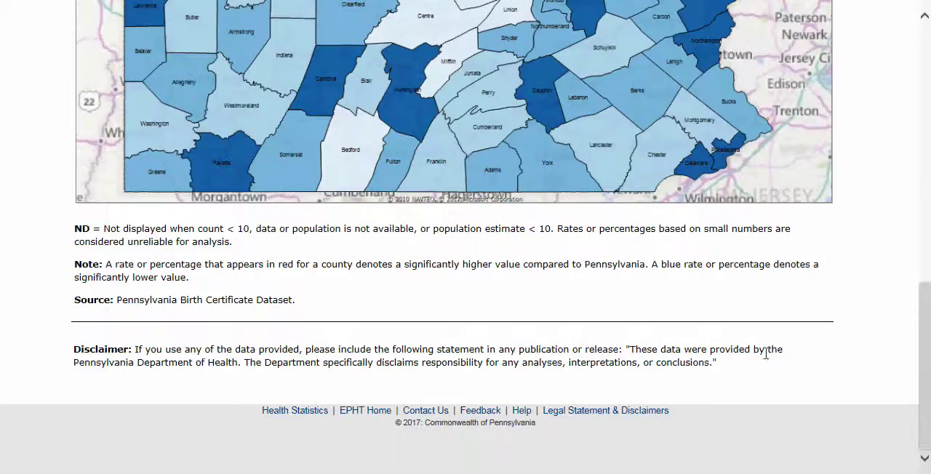